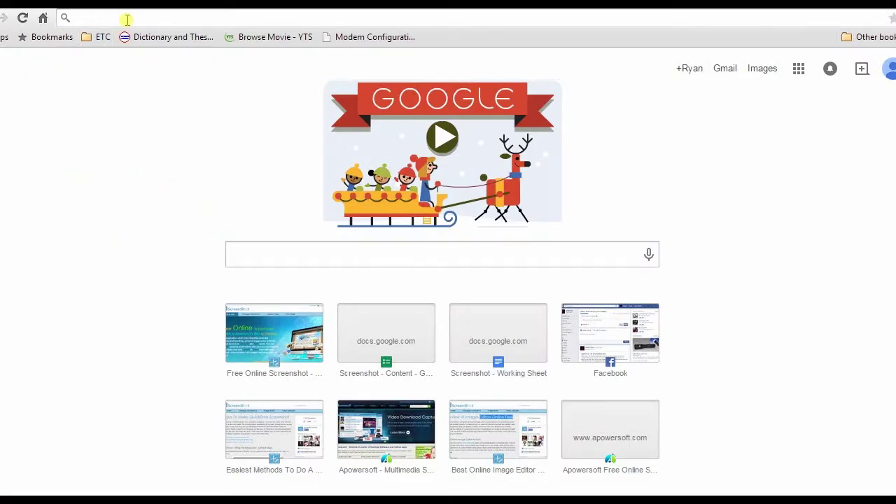
Load the Apowersoft screenshot-on-laptop.html article and scroll down through it.
type("http://www.apowersoft.com/screenshot-on-laptop.html")
key("Return")
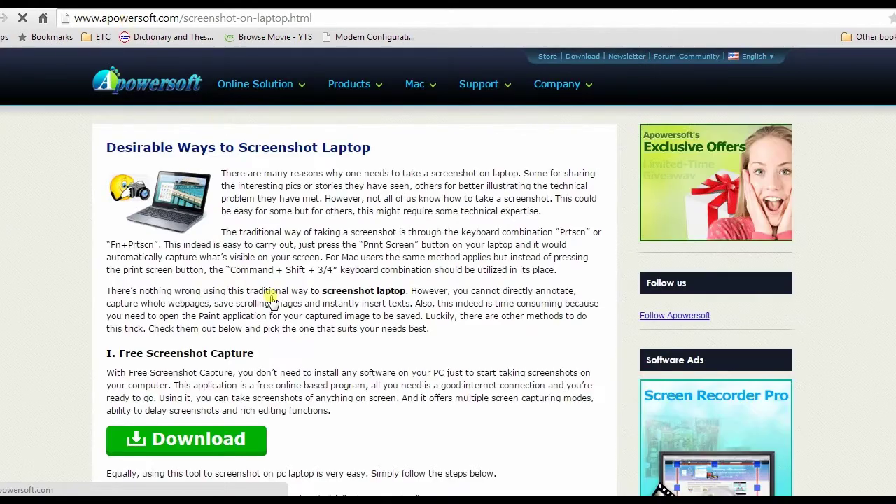
scroll(237, 334, "down", 3)
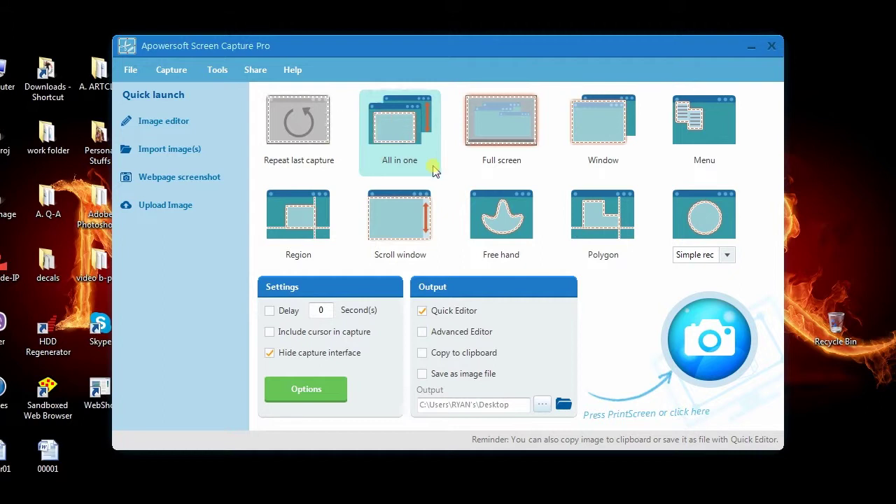
Capture the video player area with All in one and draw two crossing red arrows.
left_click(711, 340)
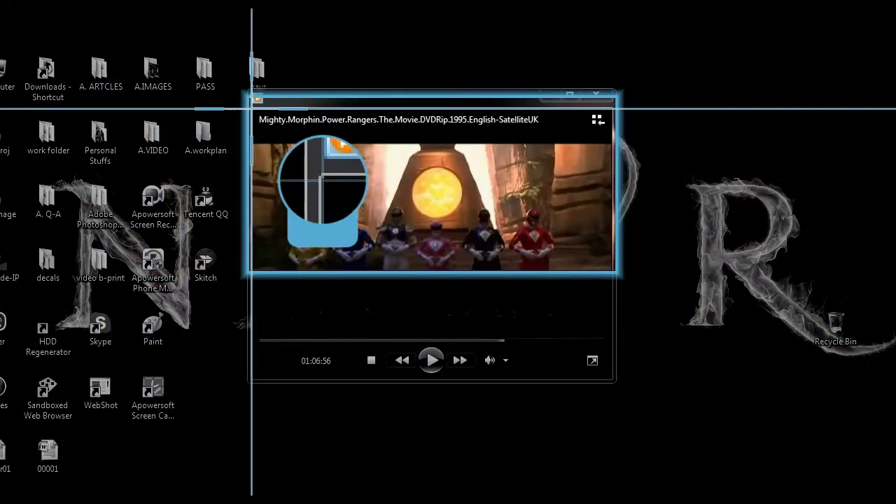
mouse_move(248, 90)
left_mouse_down()
mouse_move(547, 378)
mouse_move(616, 382)
left_mouse_up()
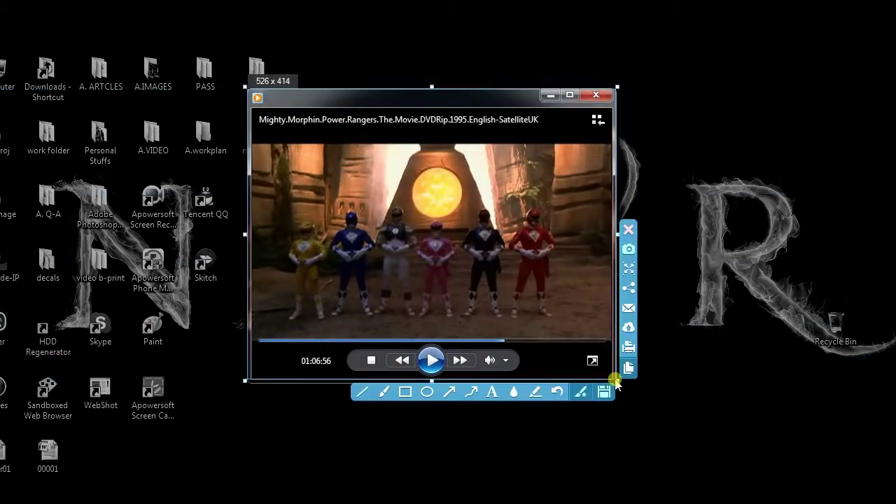
left_click(492, 393)
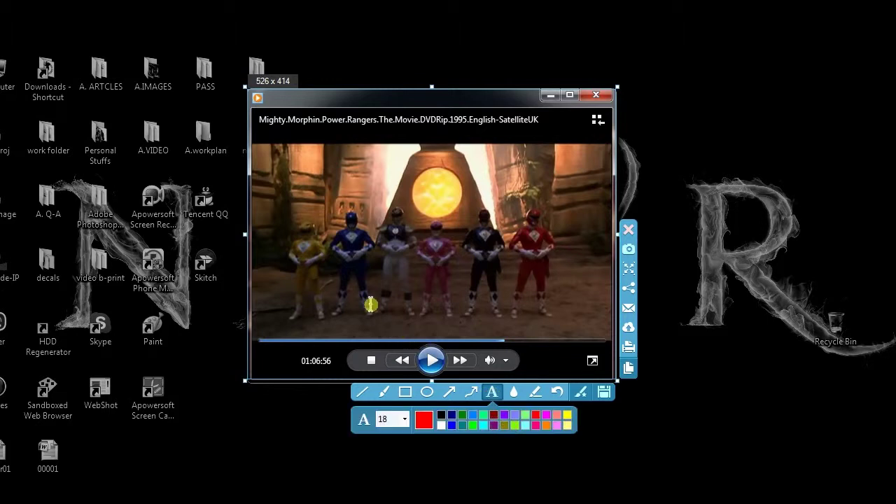
left_click(449, 391)
left_click_drag(327, 306, 458, 269)
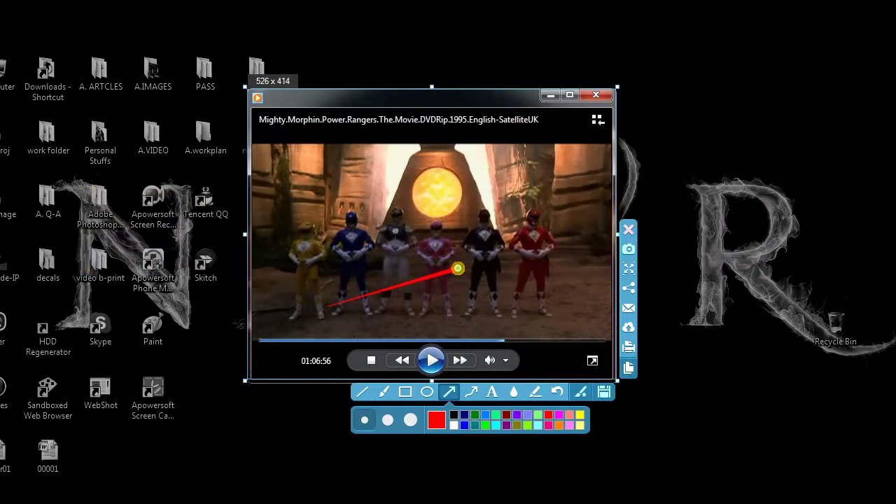
left_click_drag(486, 332, 397, 265)
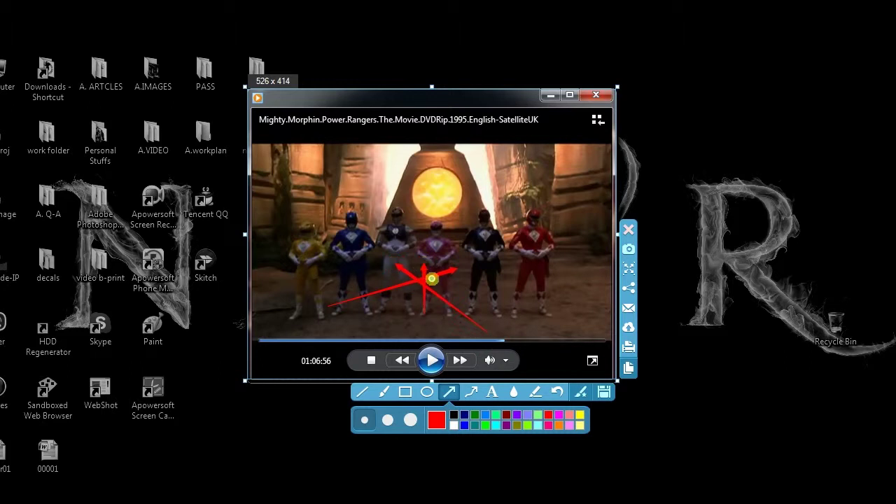
Save the annotated capture as a PNG on the Desktop.
left_click(604, 392)
left_click(35, 84)
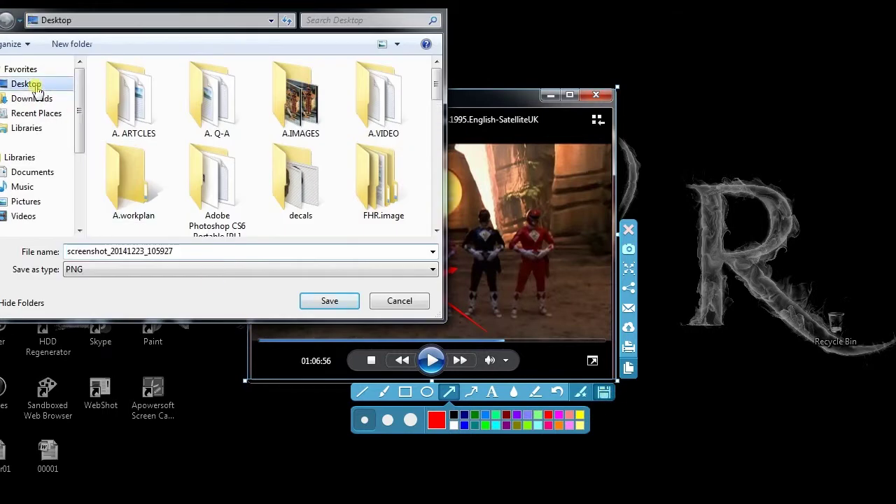
double_click(202, 252)
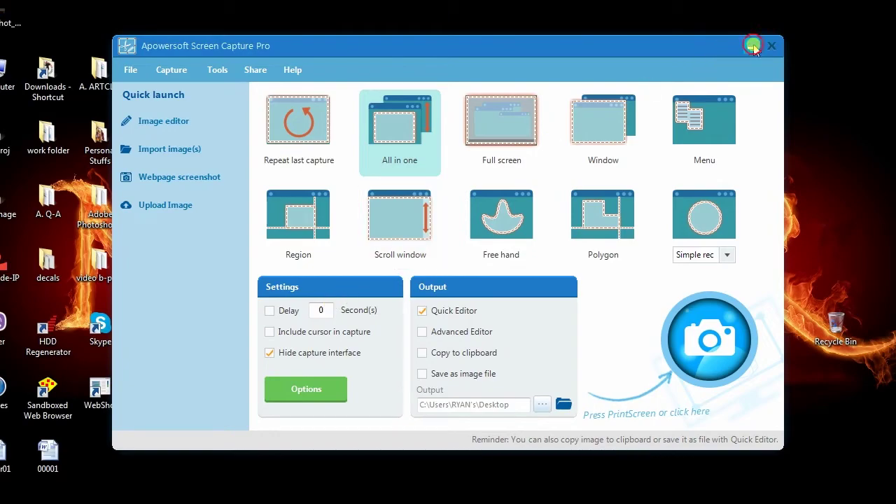
left_click(751, 46)
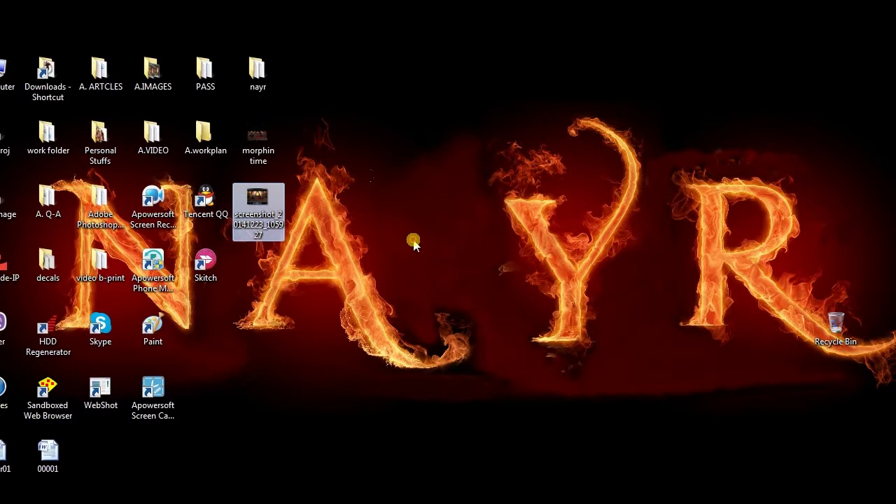
View the saved PNG, then upload the 'power rangers' capture to share on Facebook.
double_click(265, 212)
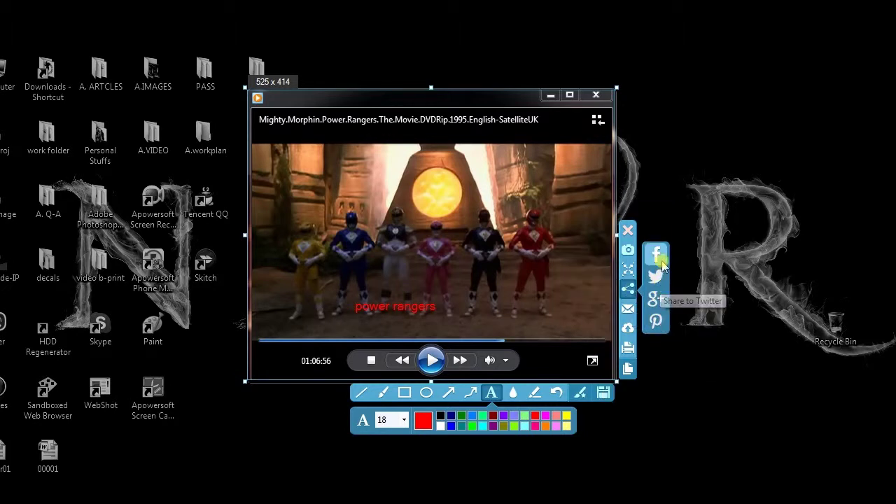
left_click(661, 262)
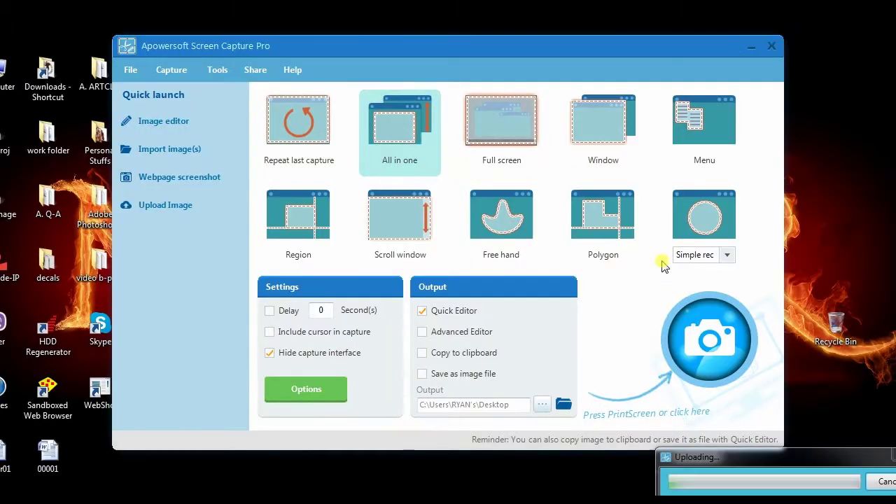
left_click_drag(726, 457, 504, 288)
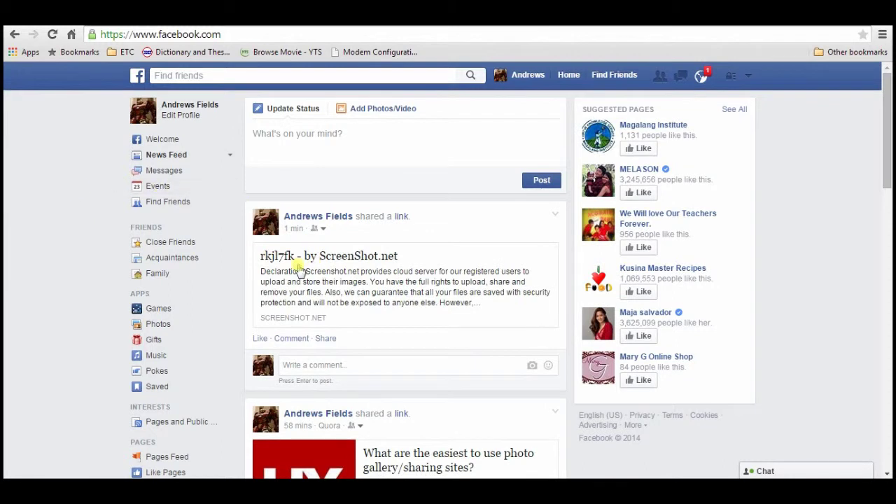
Open the shared ScreenShot.net link from the Facebook feed.
left_click(319, 258)
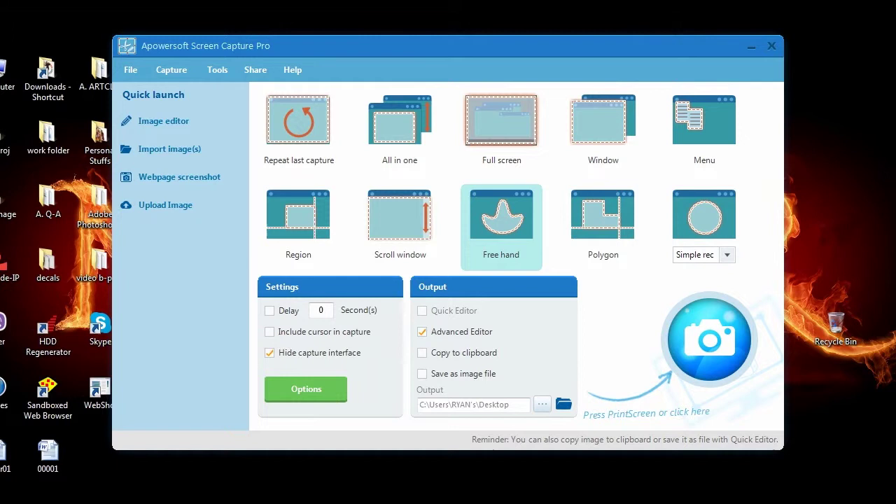
Bring up the Power Rangers video and free-hand capture the six rangers.
left_click(245, 489)
left_click(707, 347)
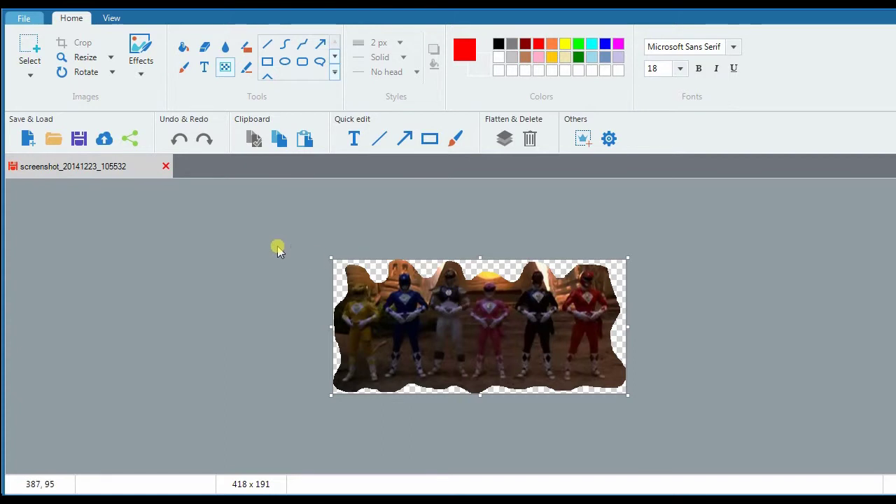
Place small red downward arrows on the yellow, pink, black and red rangers.
left_click(405, 139)
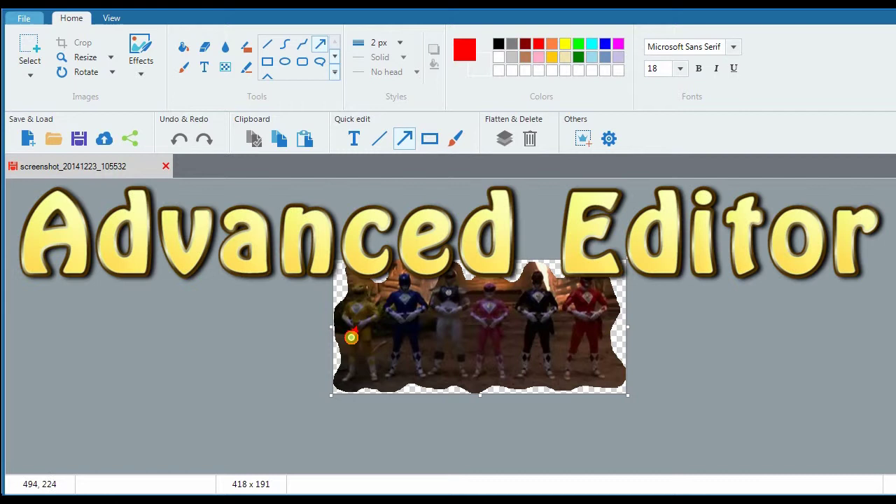
left_click(350, 340)
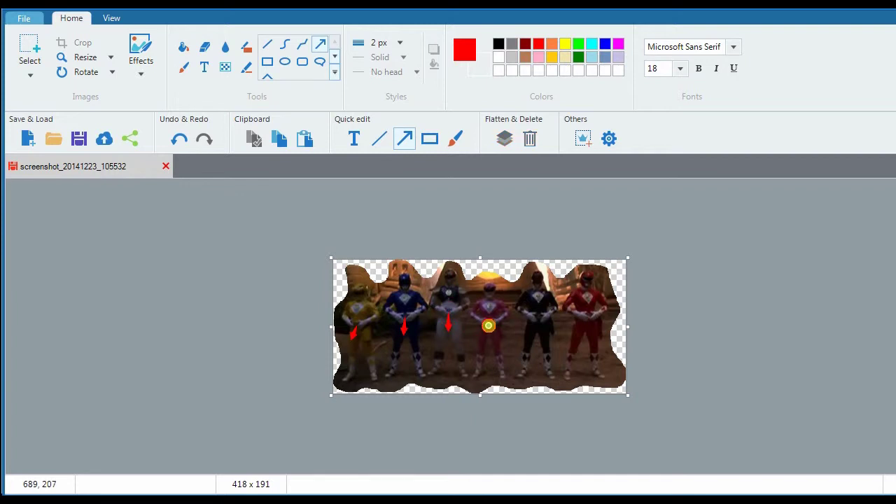
left_click_drag(488, 321, 489, 338)
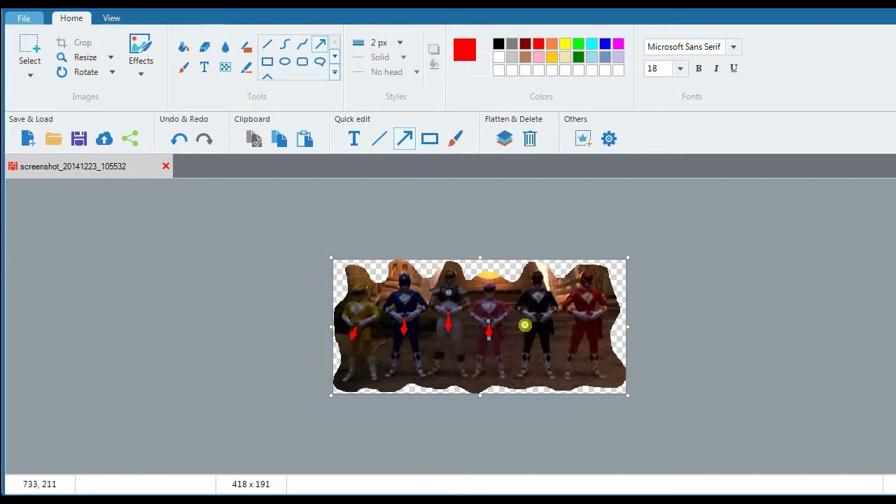
left_click_drag(540, 319, 540, 332)
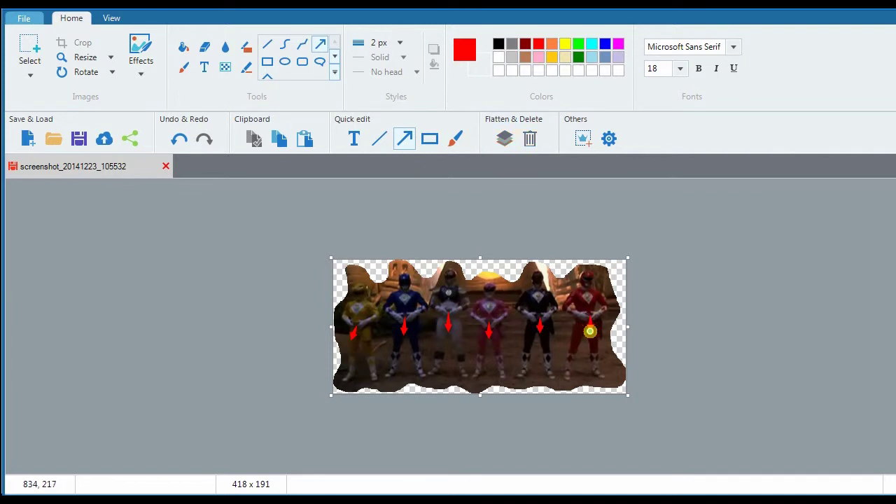
left_click_drag(590, 331, 590, 332)
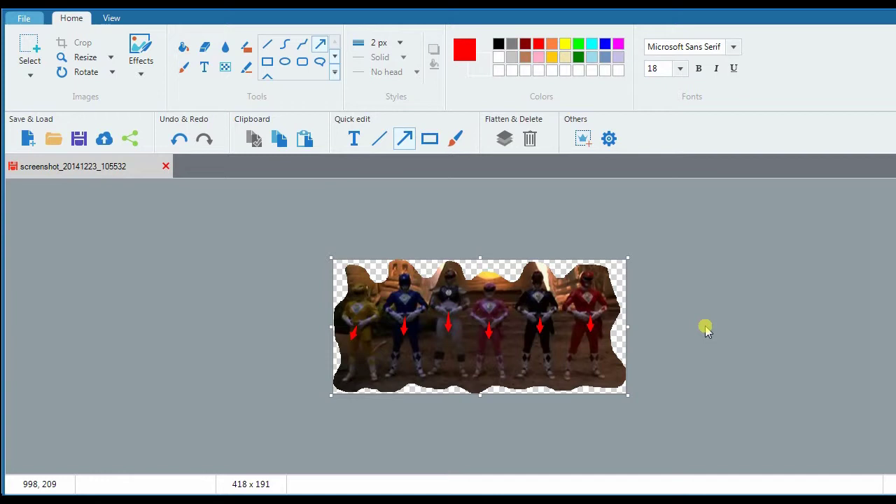
left_click(354, 138)
type("It's morphin time")
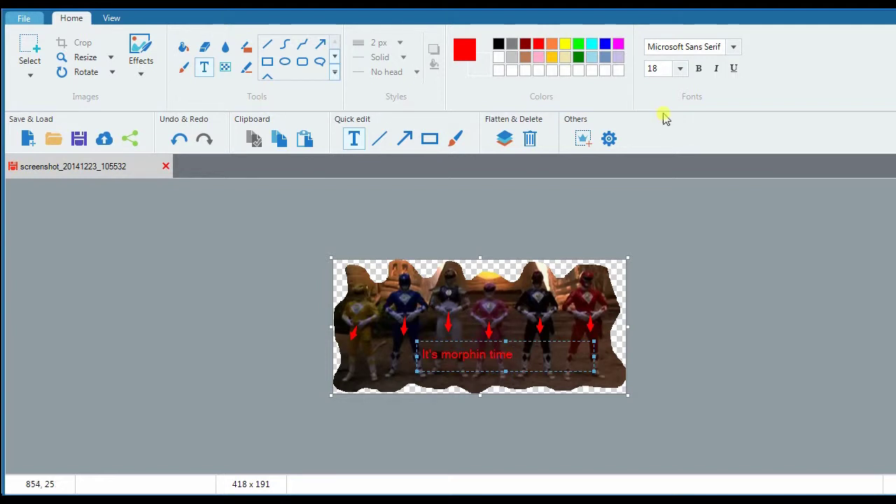
Enlarge the 'It's morphin time' caption to size 22 and apply the Sharpen effect.
left_click(681, 68)
left_click(657, 151)
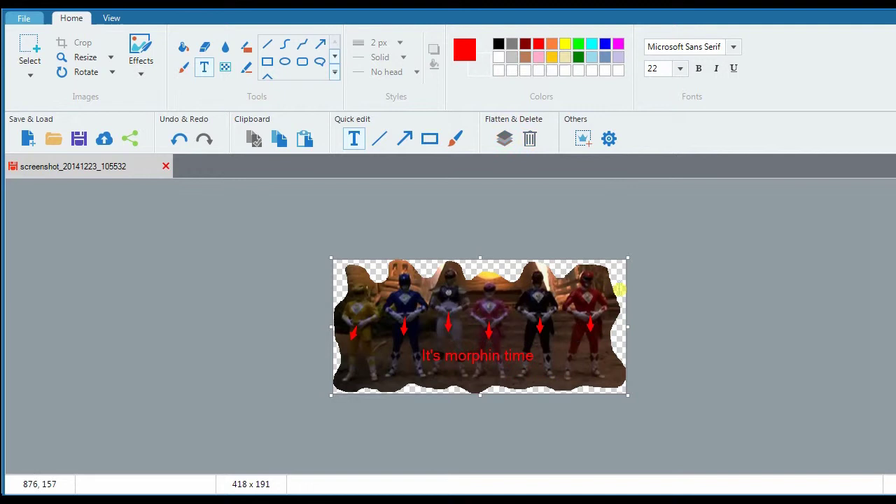
left_click(228, 231)
left_click(142, 76)
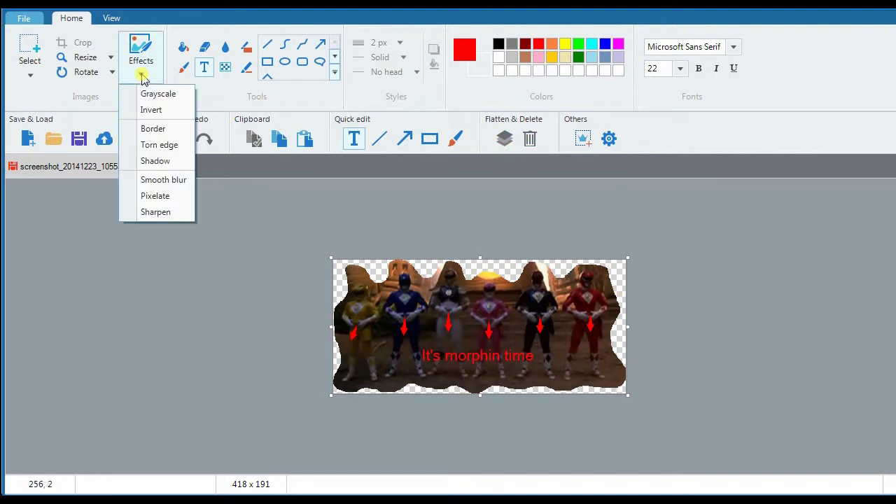
left_click(163, 212)
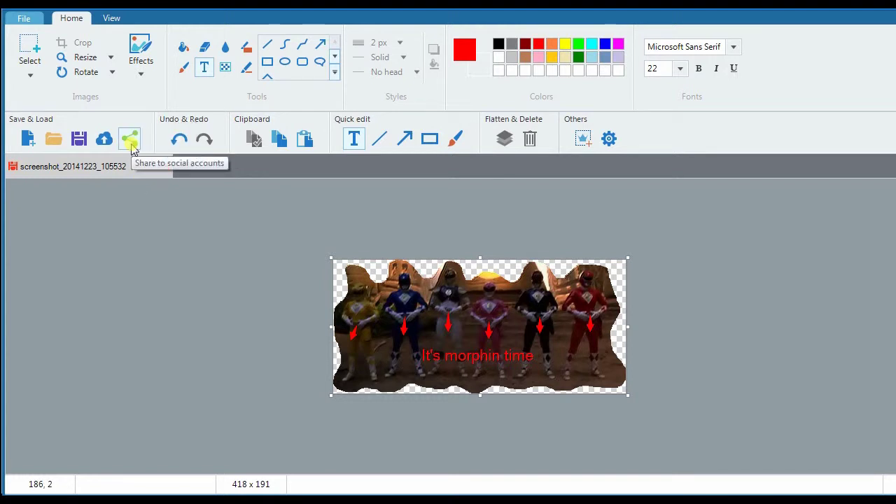
Upload the annotated ranger image and share it to Google+.
left_click(132, 143)
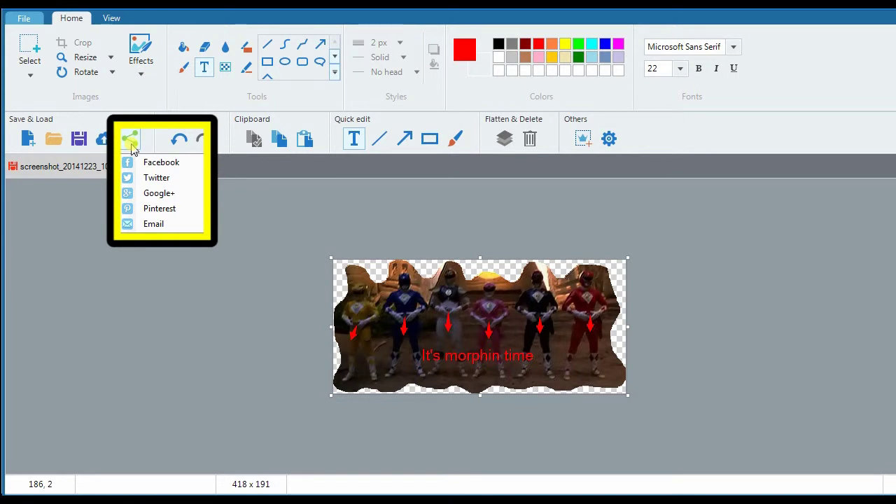
left_click(148, 193)
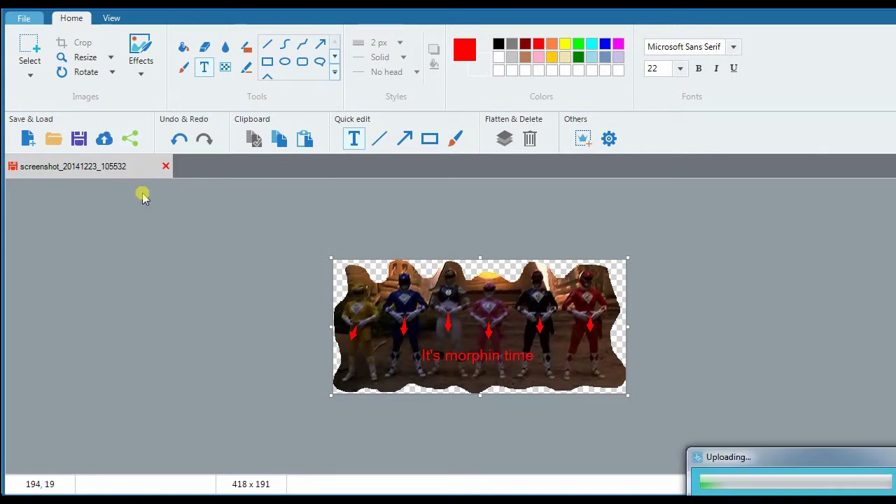
left_click_drag(788, 456, 500, 266)
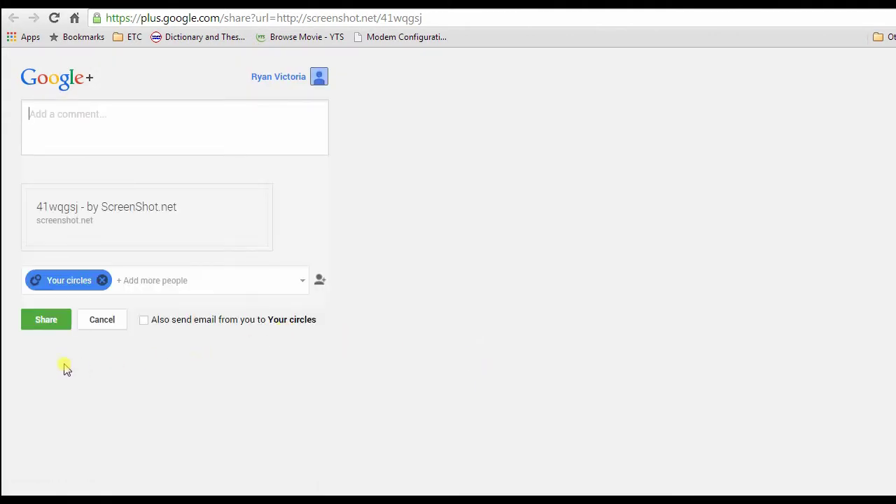
Post the ScreenShot.net link on Google+ with the comment 'it's morphin time'.
left_click(119, 141)
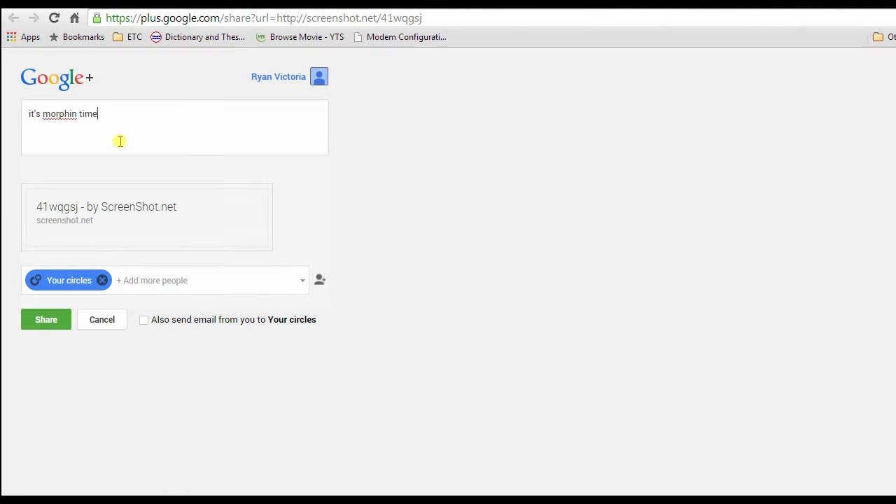
left_click(47, 324)
left_click(721, 70)
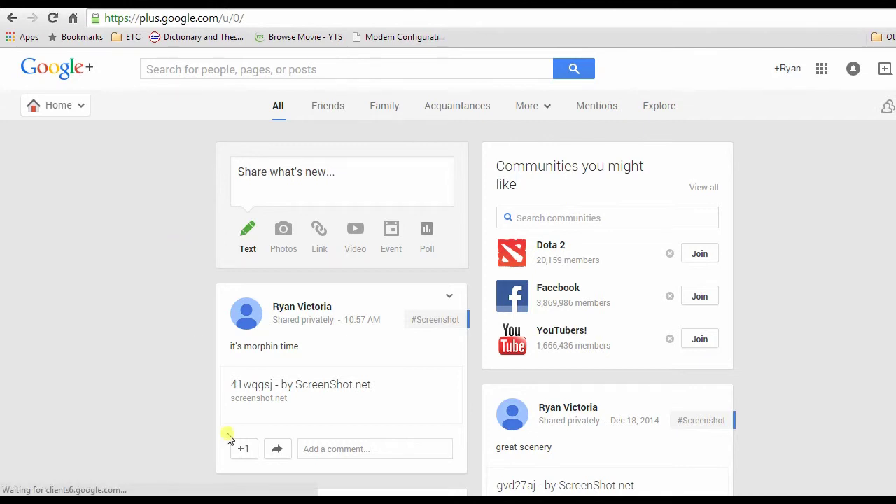
Save the ranger image to the Desktop as PNG 'morphin time' and open it to check.
left_click(321, 386)
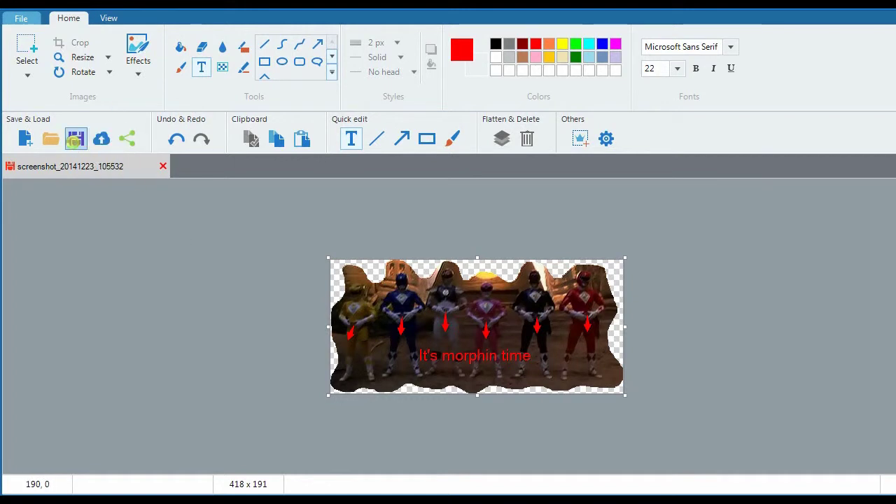
left_click(74, 140)
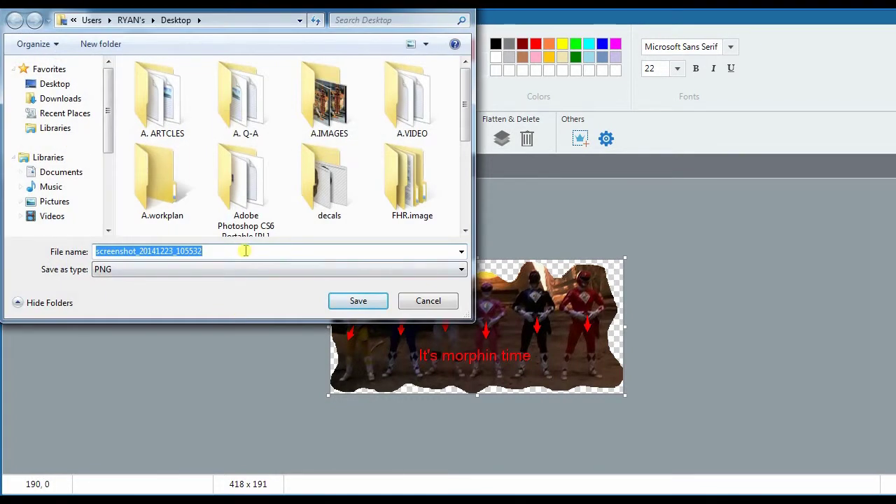
left_click(56, 84)
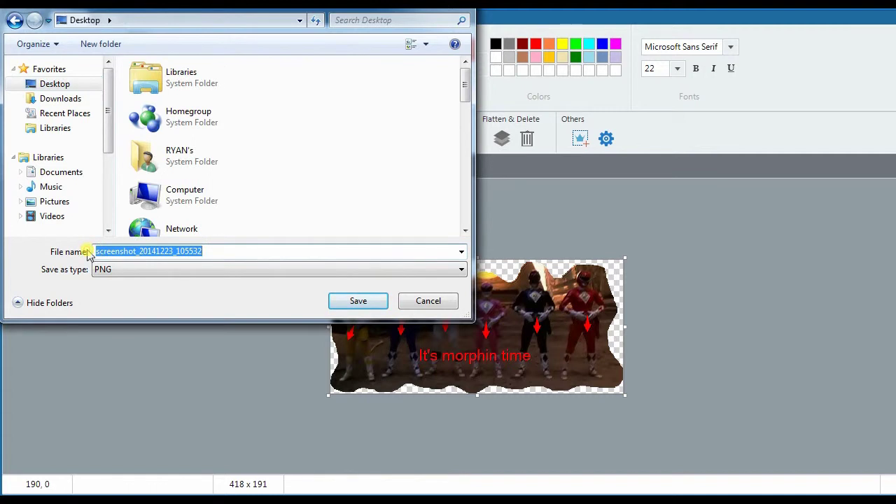
type("morphin time")
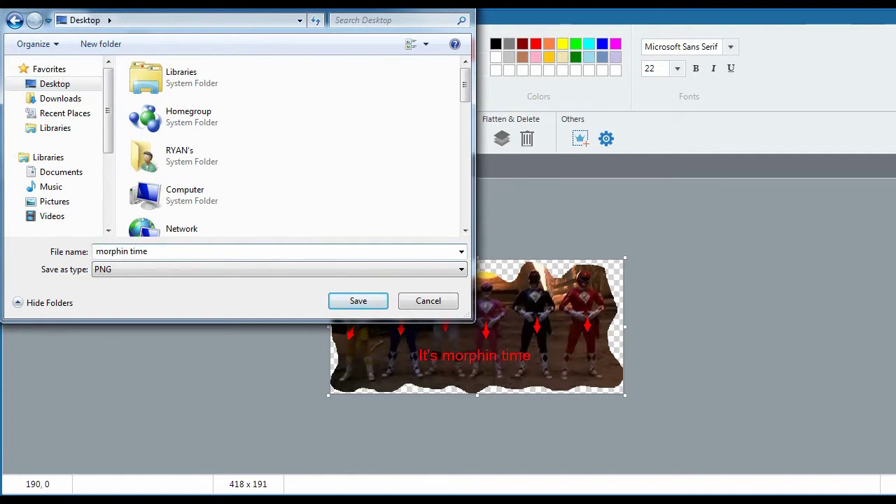
left_click(366, 302)
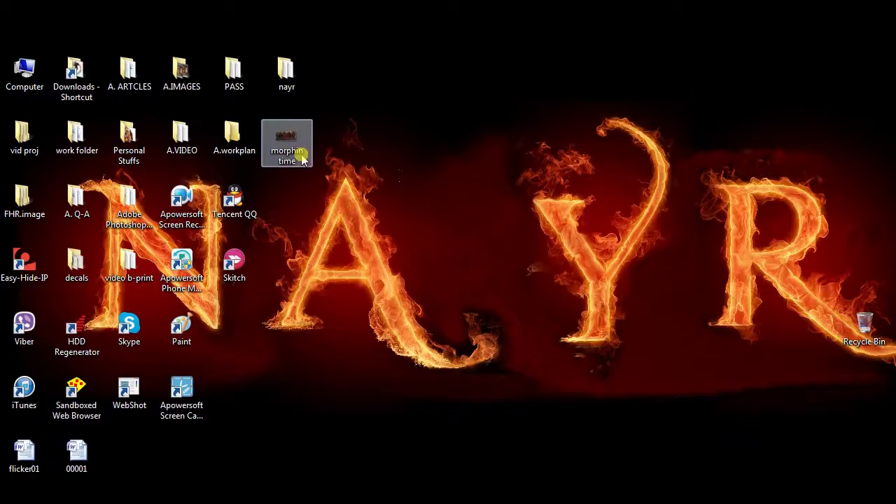
left_click(303, 160)
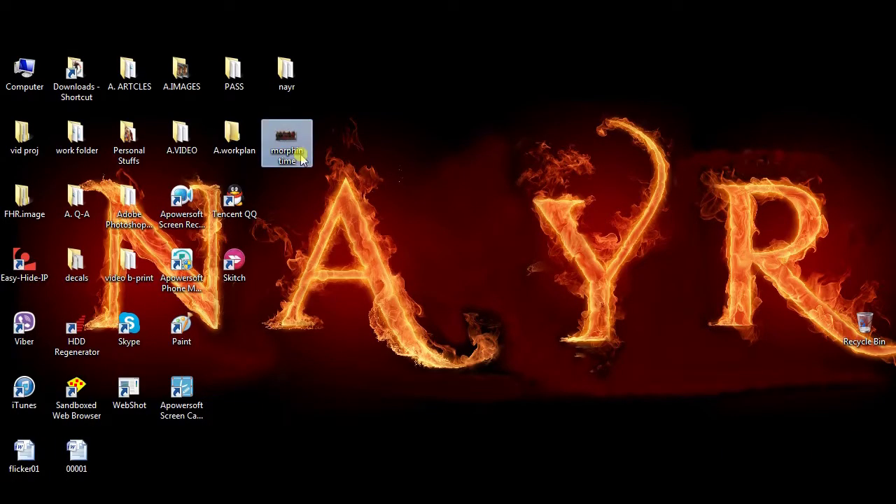
double_click(303, 160)
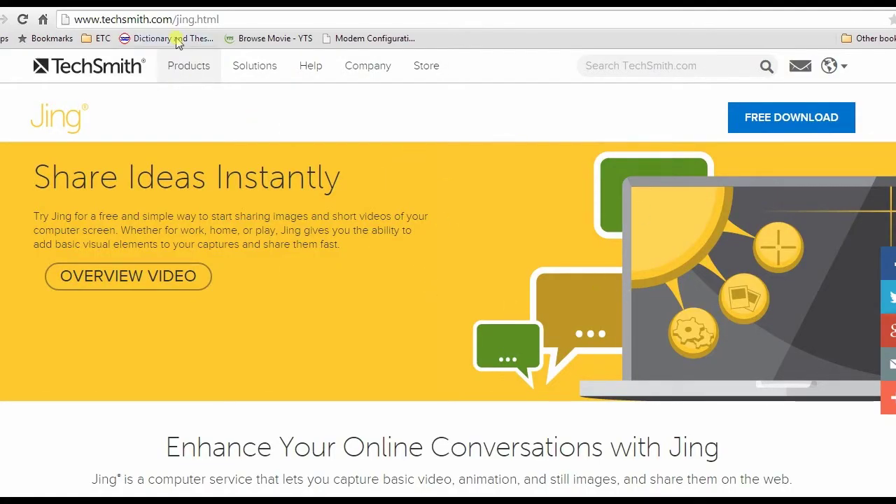
Start the free Jing download from TechSmith's Jing web page.
left_click(802, 120)
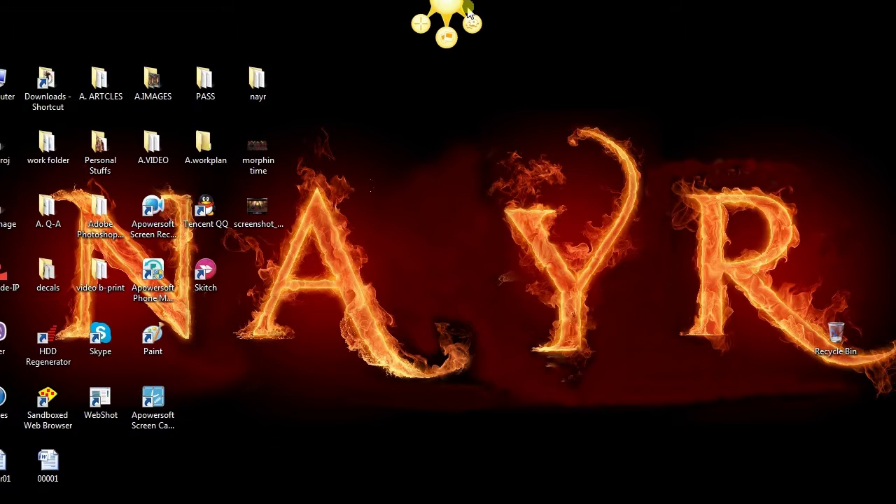
Restore the Power Rangers player and mark a 542 x 428 Jing capture area around it.
left_click(284, 470)
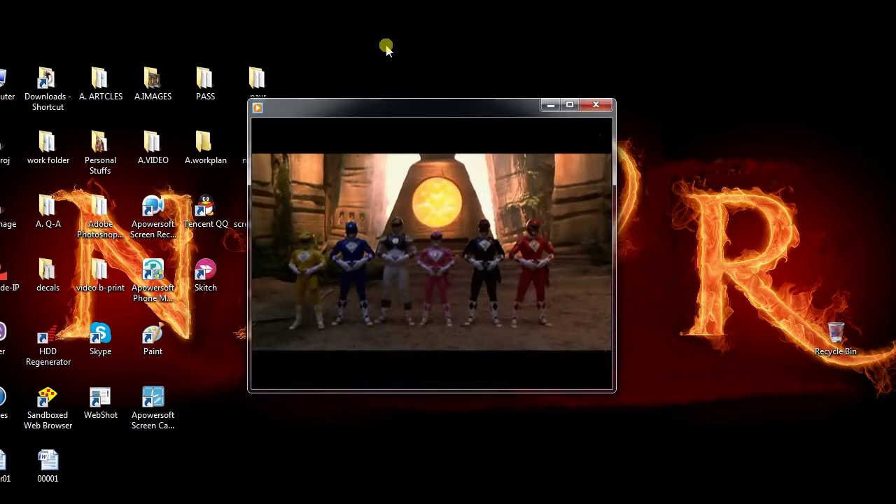
key("Print")
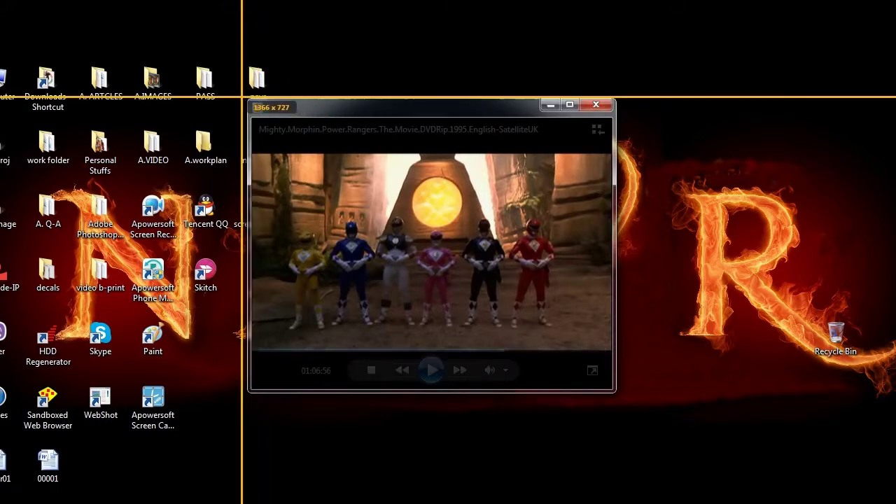
left_click_drag(241, 97, 621, 396)
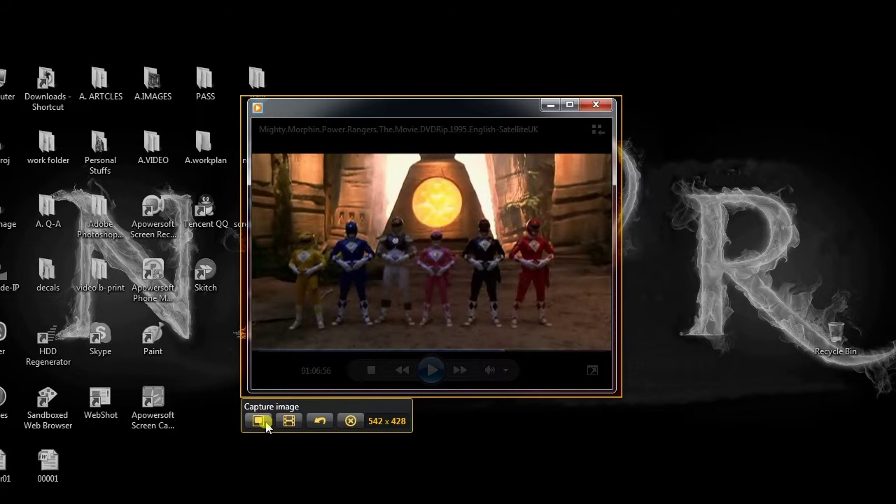
Capture the frame and add two red arrows pointing at the sun from left and right.
left_click(263, 421)
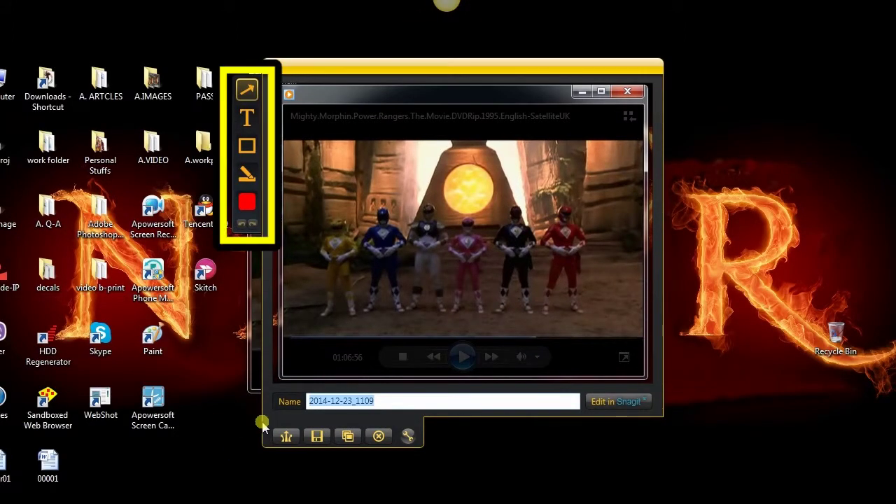
left_click(249, 96)
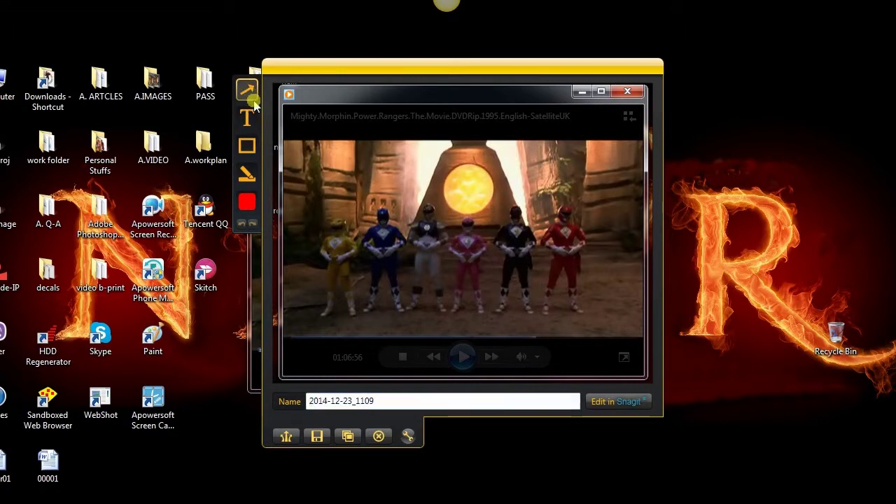
mouse_move(320, 198)
left_mouse_down()
mouse_move(518, 235)
mouse_move(456, 272)
mouse_move(420, 210)
mouse_move(330, 155)
mouse_move(444, 179)
mouse_move(468, 194)
left_mouse_up()
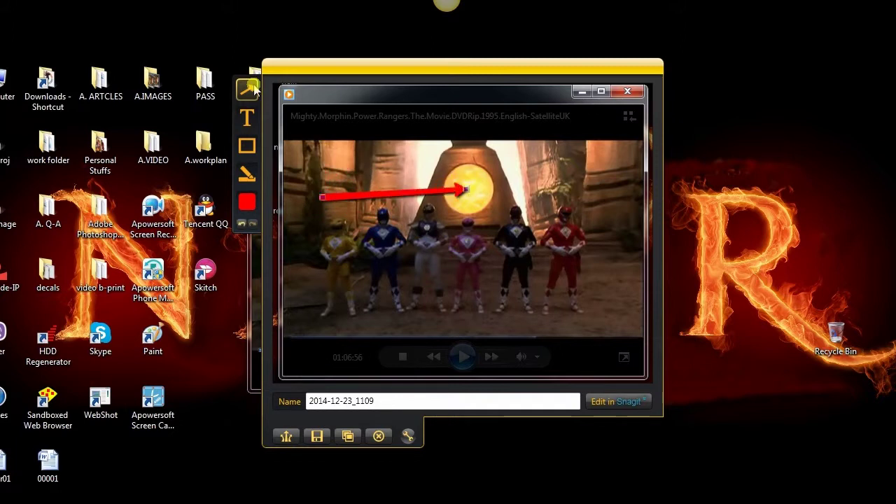
left_click_drag(618, 235, 469, 189)
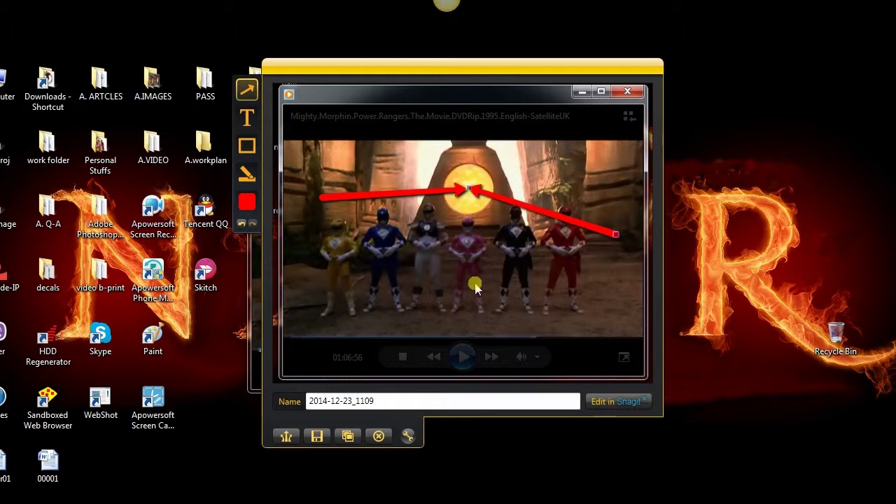
left_click_drag(476, 288, 471, 185)
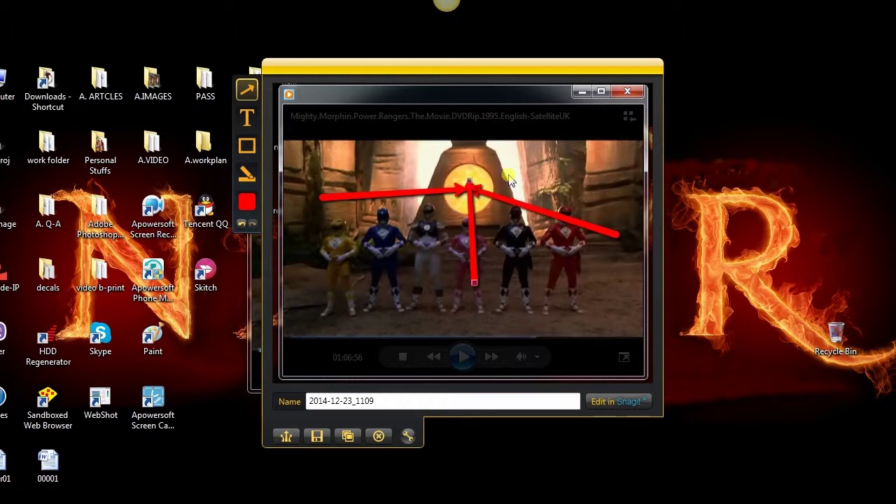
key("Delete")
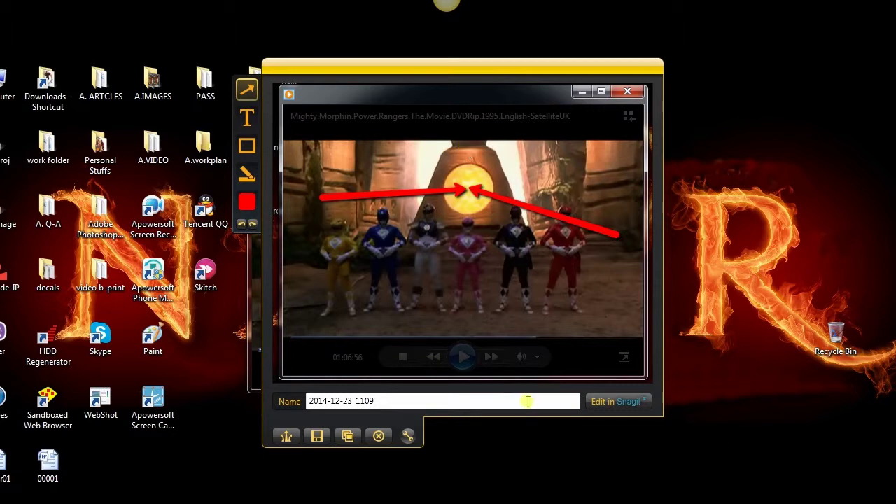
Save the capture to the Desktop as PNG 2014-12-23_1109 and open it.
left_click(319, 439)
left_click(319, 437)
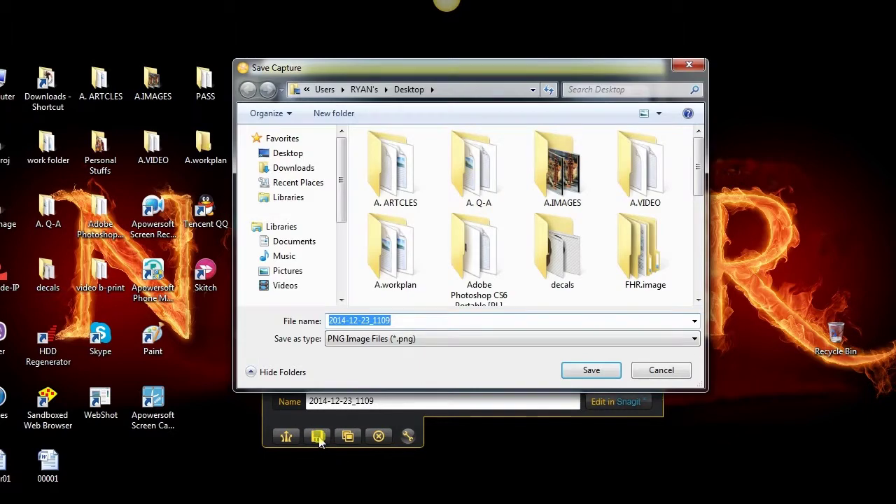
left_click(287, 154)
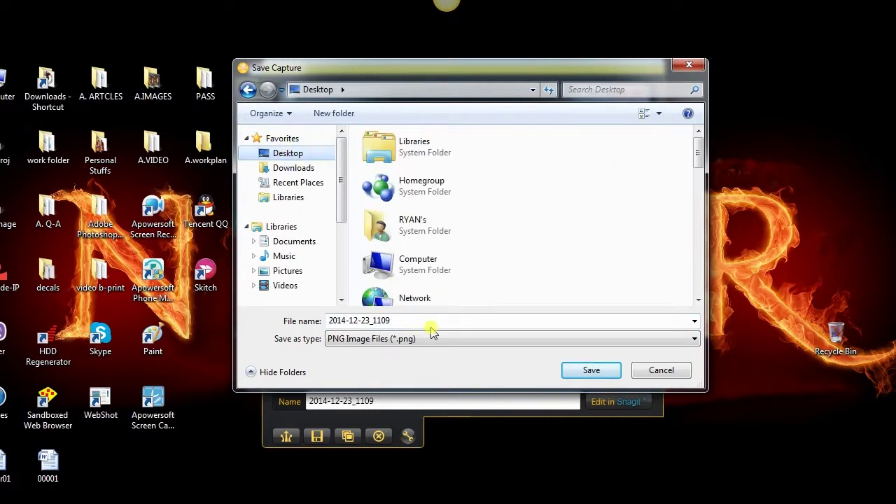
left_click(592, 371)
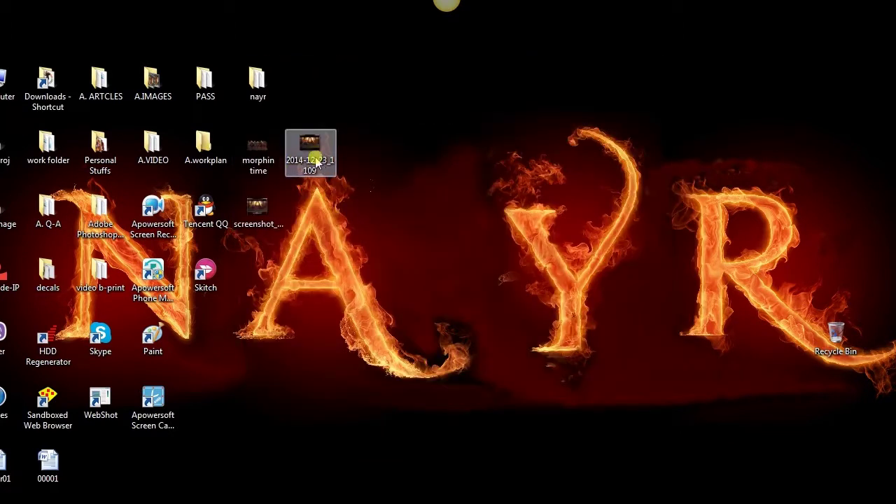
double_click(311, 163)
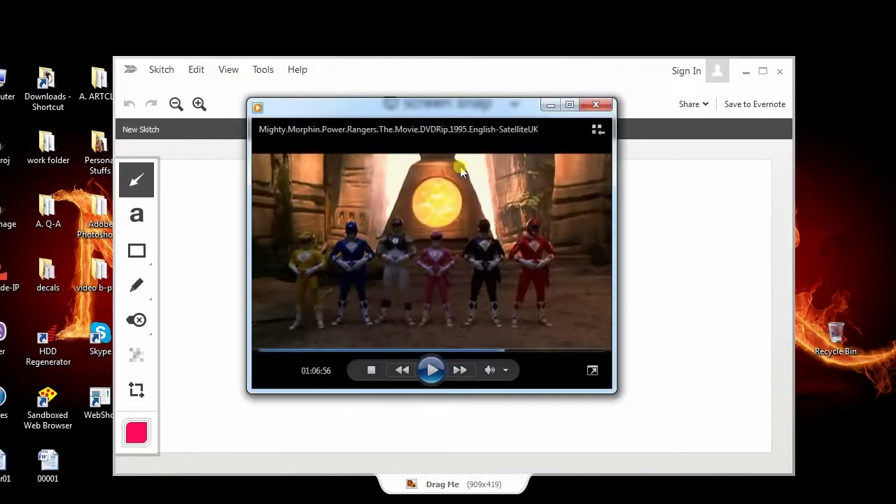
Reposition the player and take a 534×431 Skitch snap of the Power Rangers window.
mouse_move(350, 110)
left_mouse_down()
mouse_move(346, 160)
mouse_move(362, 149)
left_mouse_up()
left_click(396, 105)
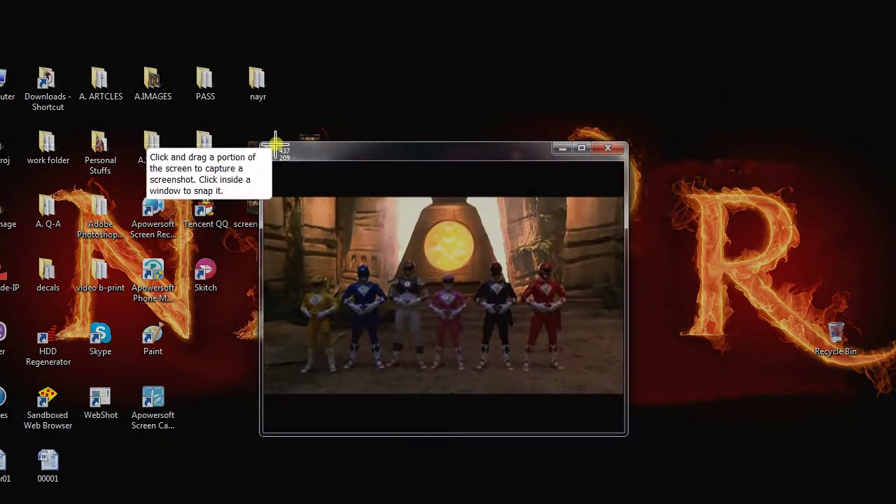
mouse_move(255, 140)
left_mouse_down()
mouse_move(462, 338)
mouse_move(629, 439)
left_mouse_up()
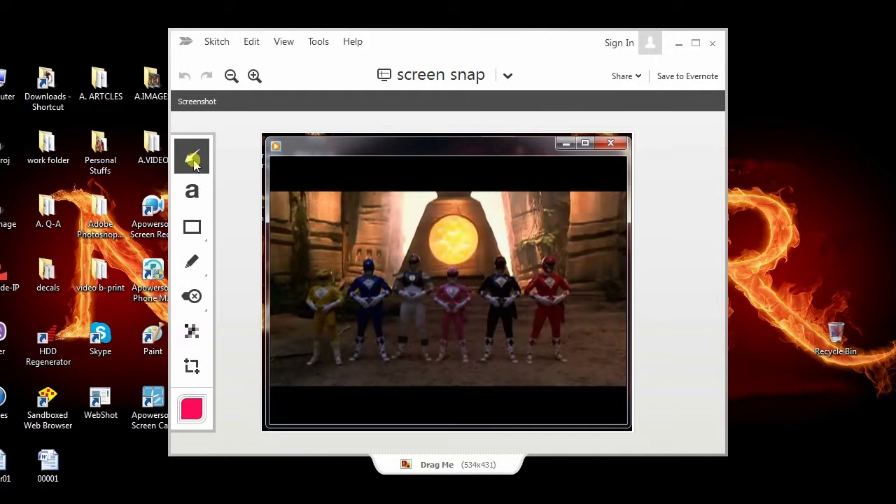
Draw two pink left-pointing arrows, one along the ground and one above the rangers.
left_click_drag(591, 362, 302, 358)
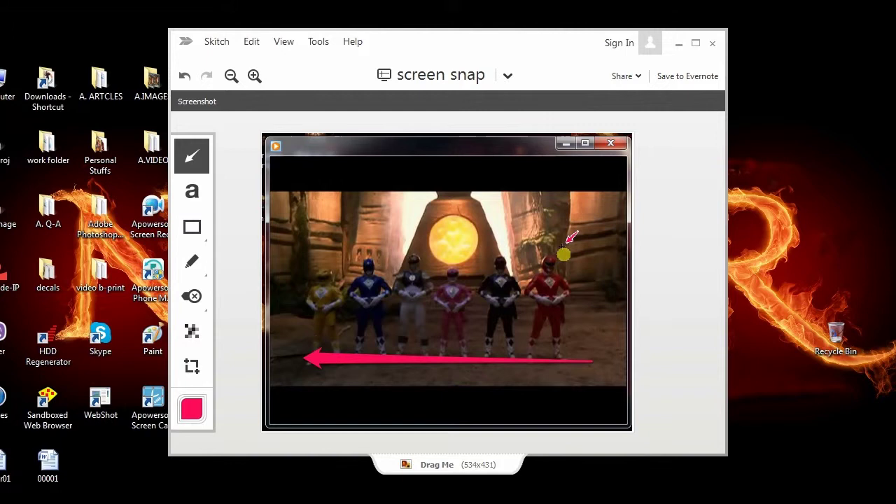
left_click_drag(568, 252, 303, 249)
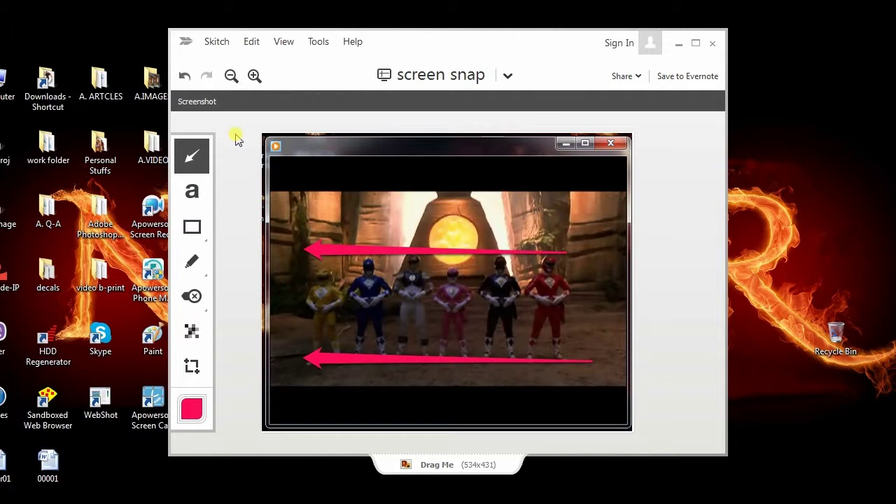
Export the snap to the Desktop as PNG image 001 and open it.
left_click(219, 43)
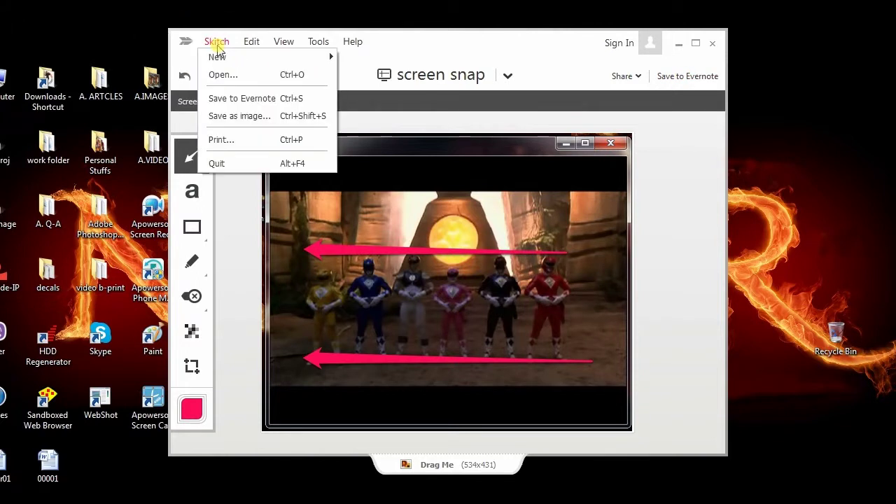
left_click(239, 116)
type("001")
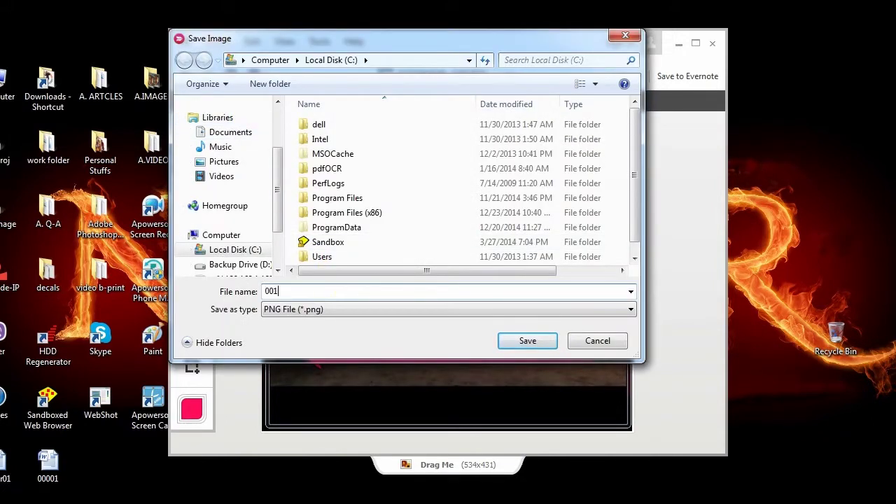
left_click_drag(272, 165, 276, 123)
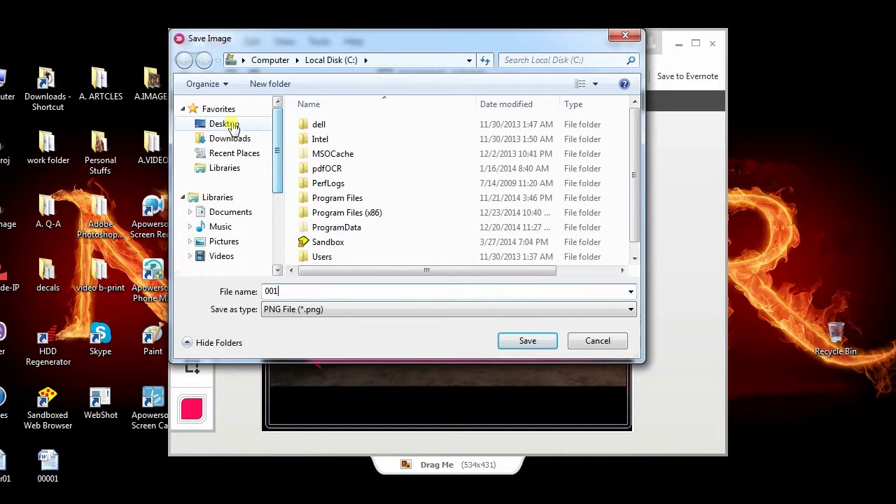
left_click(232, 126)
left_click(526, 338)
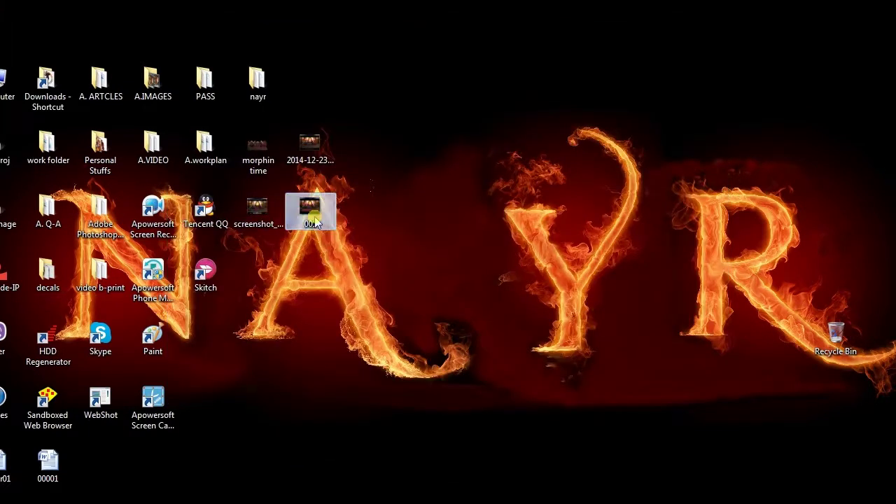
double_click(311, 210)
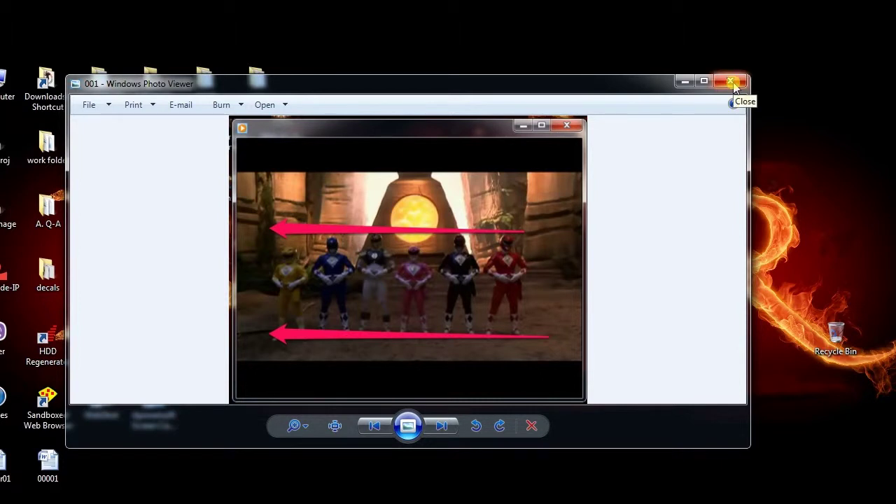
Close Windows Photo Viewer showing the 001 image.
left_click(734, 86)
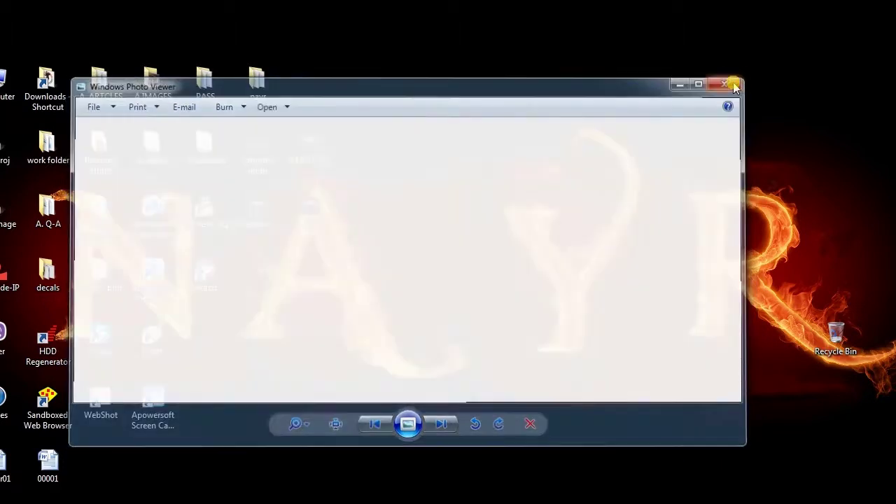